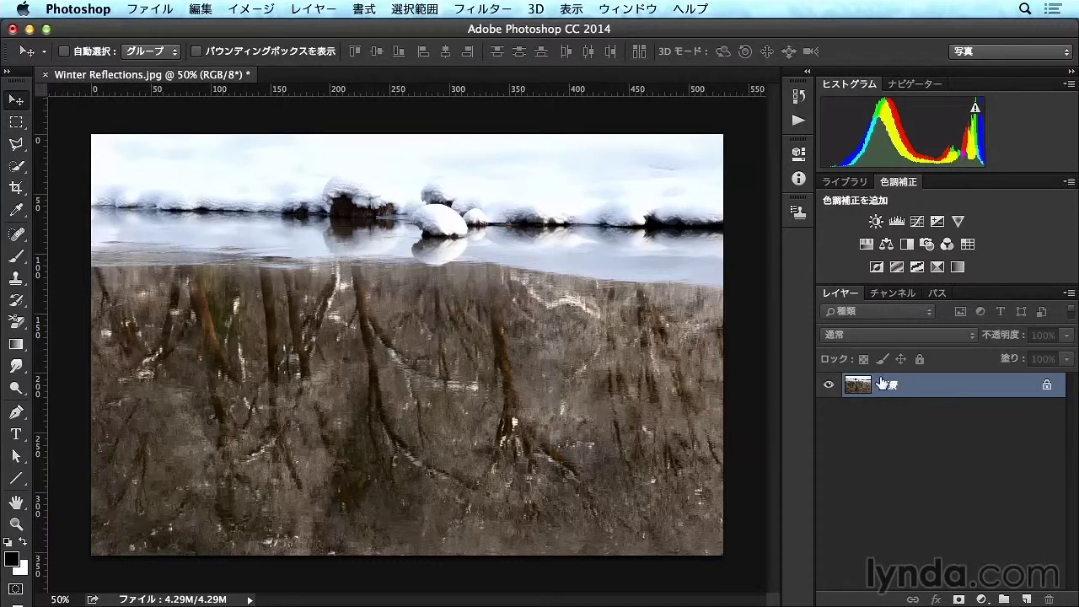
Step: Duplicate the Background layer into '背景 のコピー', stacked above the original
mouse_move(915, 387)
mouse_down()
mouse_move(1012, 519)
mouse_move(1027, 599)
mouse_up()
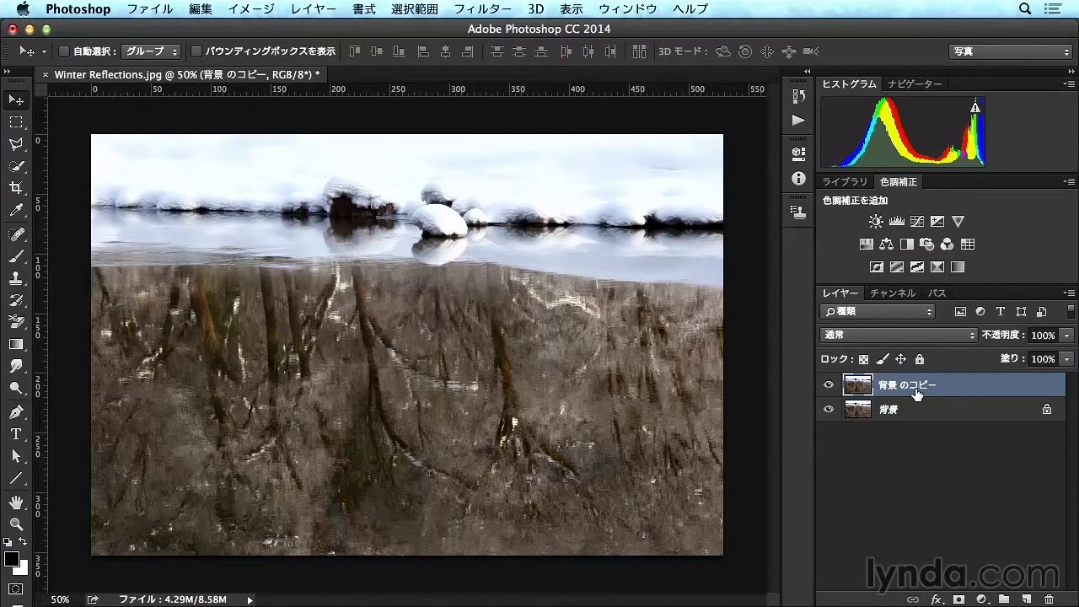
click(895, 337)
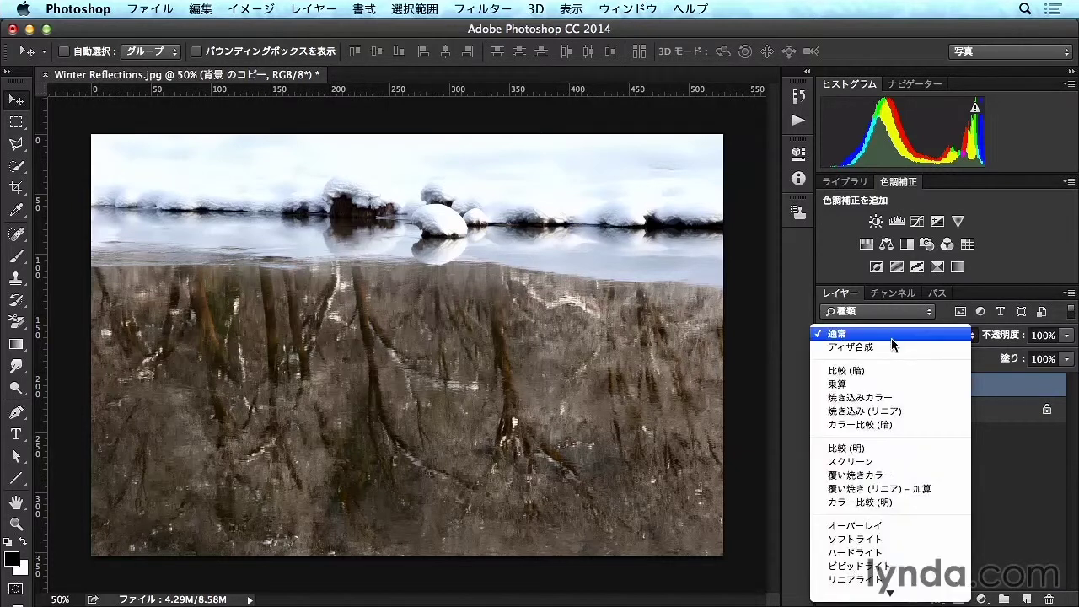
Step: Set the '背景 のコピー' layer to Overlay blending and toggle its visibility to compare
click(896, 528)
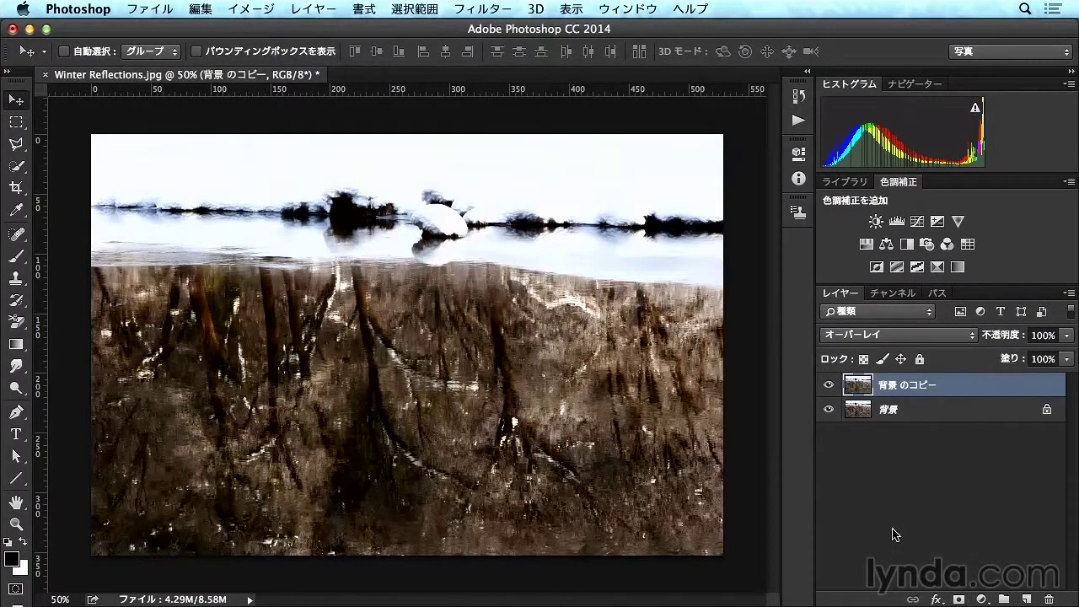
click(828, 386)
click(828, 387)
click(828, 386)
click(828, 387)
Step: Hide and re-show the Overlay layer to compare against the original photo
click(828, 386)
click(828, 387)
click(828, 386)
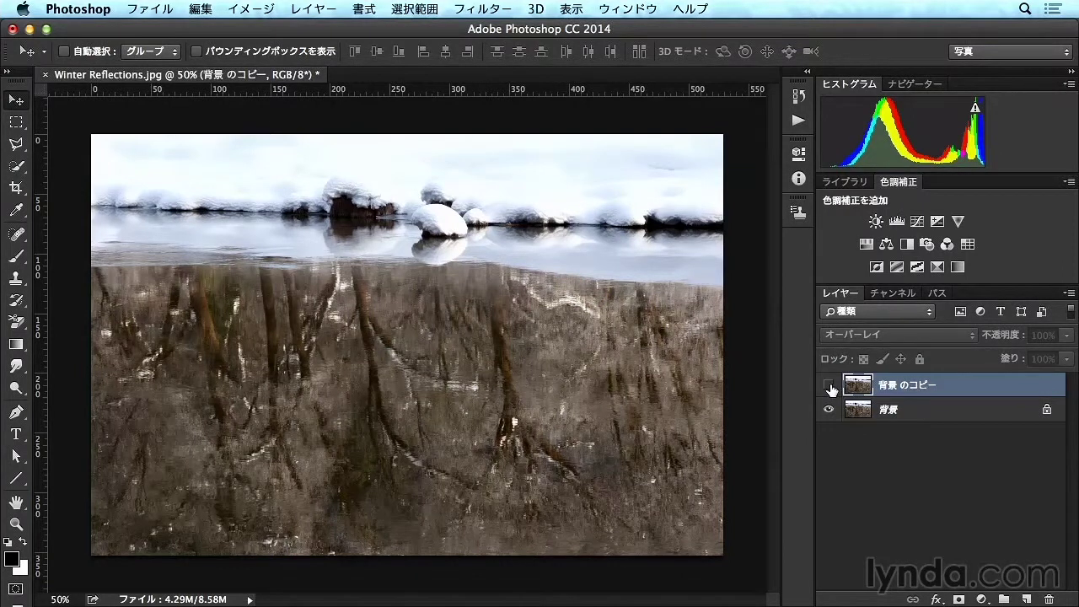
click(830, 387)
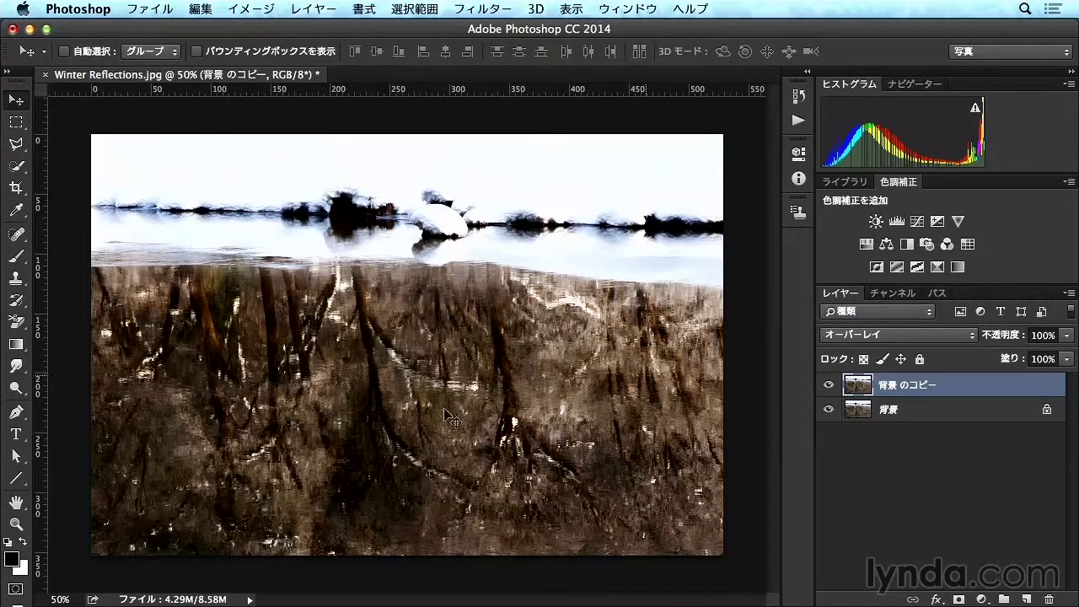
click(827, 386)
click(827, 386)
click(474, 11)
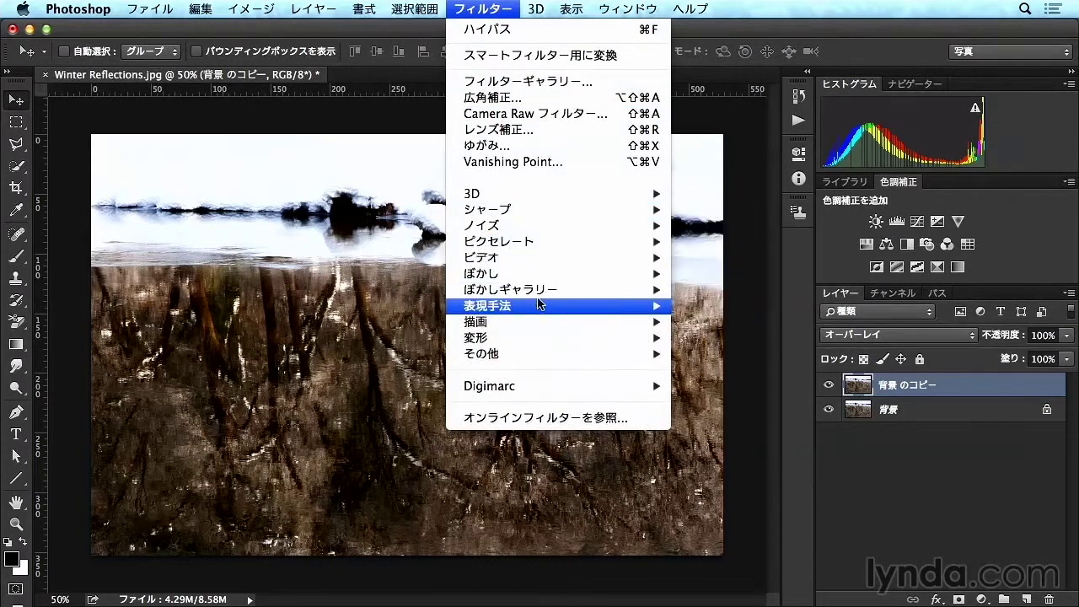
mouse_move(558, 353)
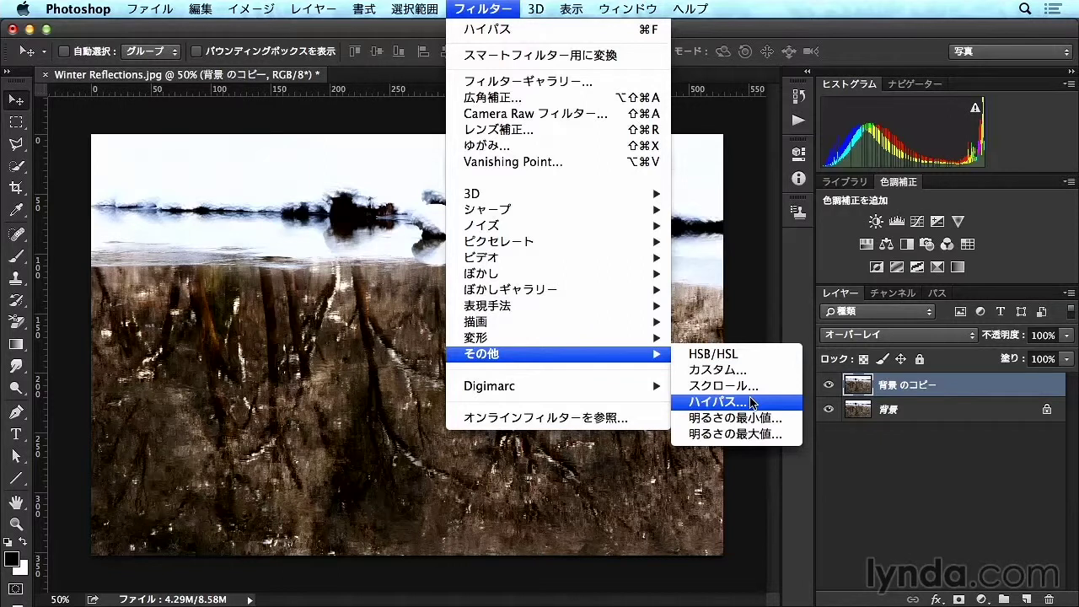
Step: Open the High Pass filter, move its dialog off the photo, and pan the preview
click(751, 403)
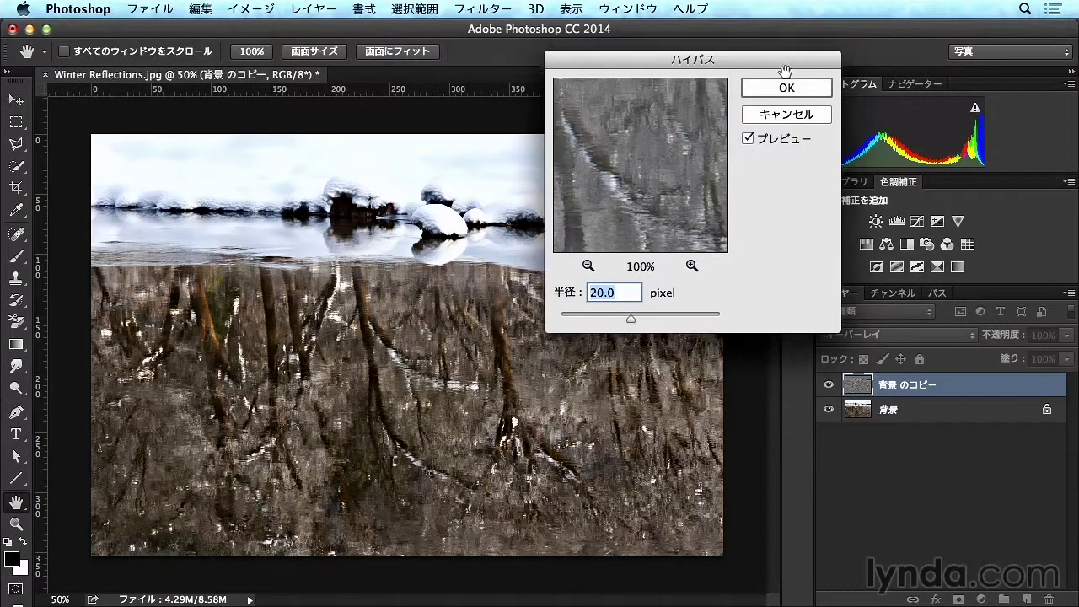
drag(793, 57, 694, 183)
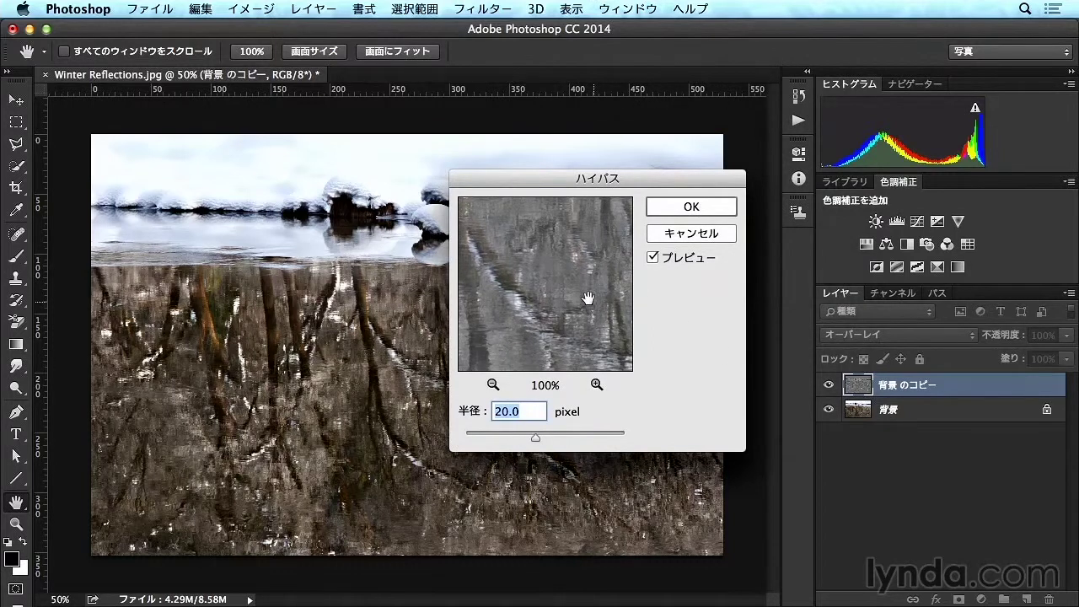
drag(588, 298, 589, 338)
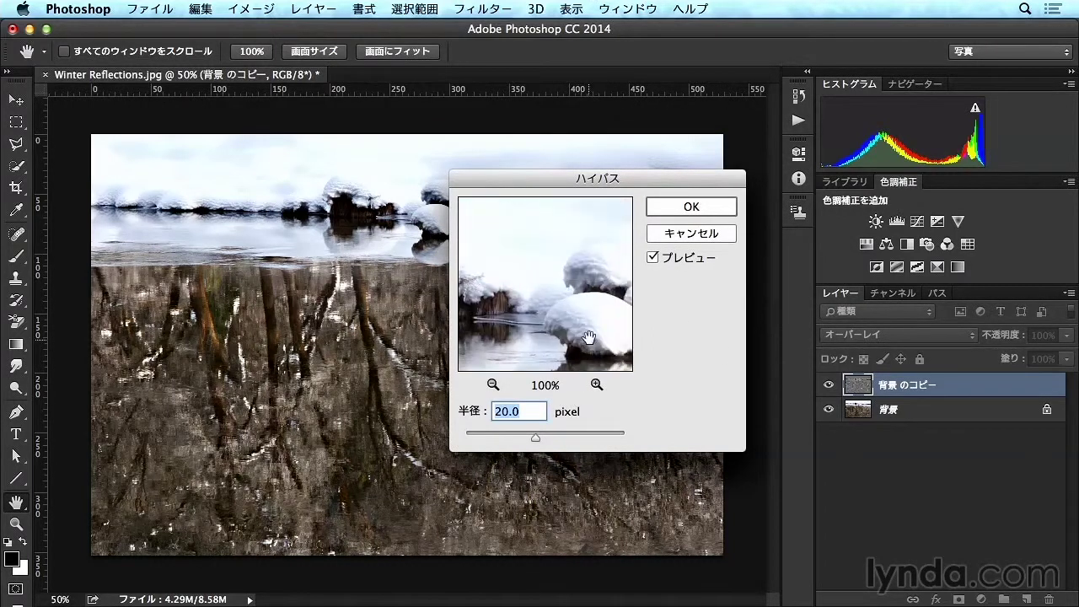
mouse_move(600, 295)
mouse_down()
mouse_move(579, 307)
mouse_move(600, 284)
mouse_up()
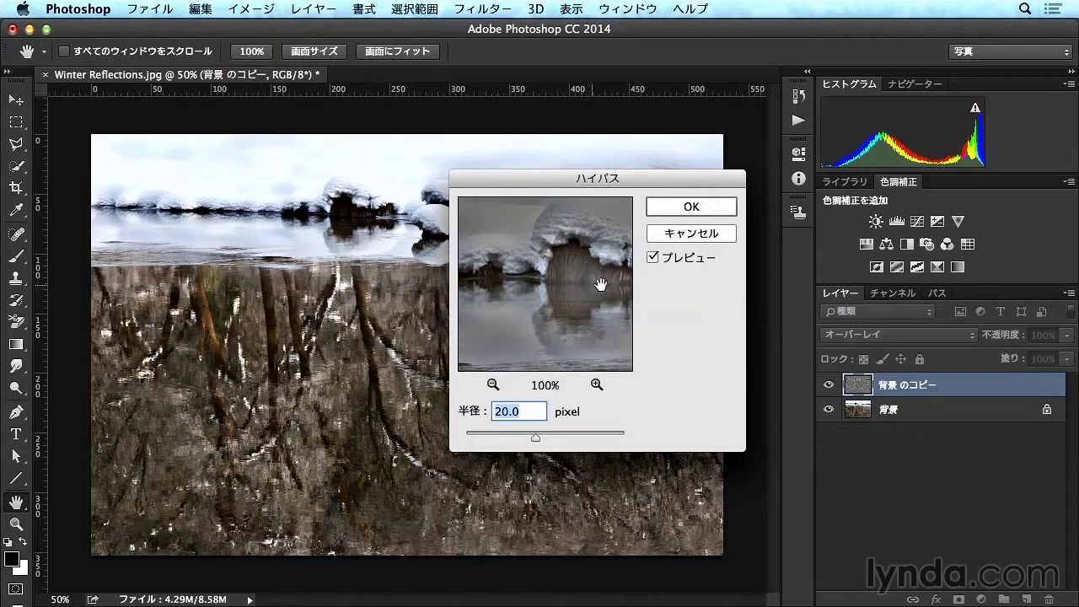
mouse_move(560, 314)
mouse_down()
mouse_move(561, 294)
mouse_move(489, 234)
mouse_up()
mouse_move(569, 250)
mouse_down()
mouse_move(527, 234)
mouse_move(564, 295)
mouse_move(548, 235)
mouse_up()
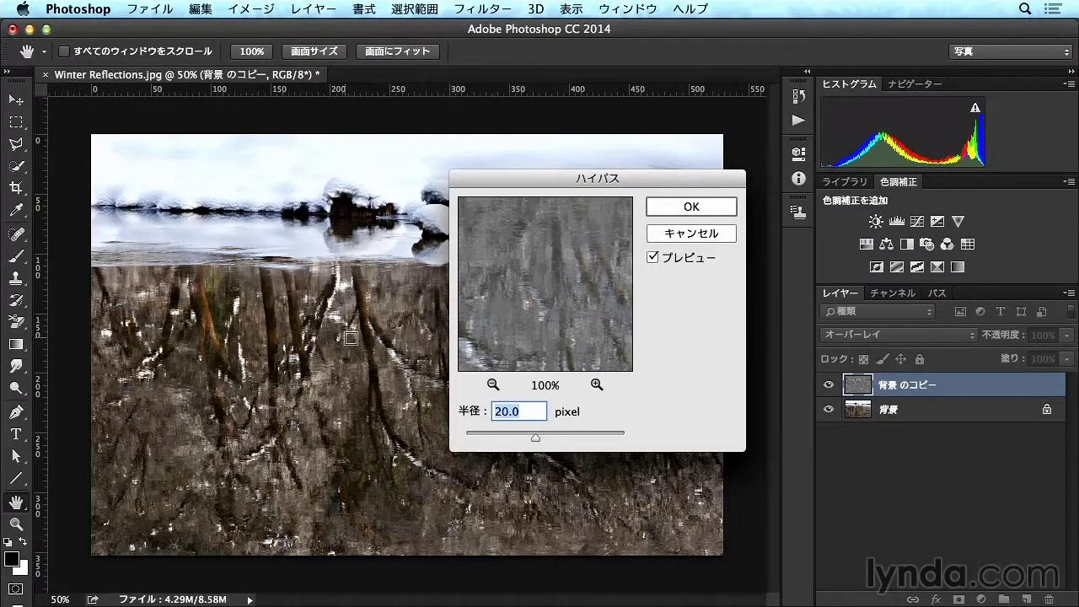
Step: Inspect the snowy rock, tree reflections and trunks in the 20.0-pixel High Pass preview
mouse_move(577, 239)
mouse_down()
mouse_move(580, 326)
mouse_move(580, 243)
mouse_move(583, 287)
mouse_up()
click(581, 243)
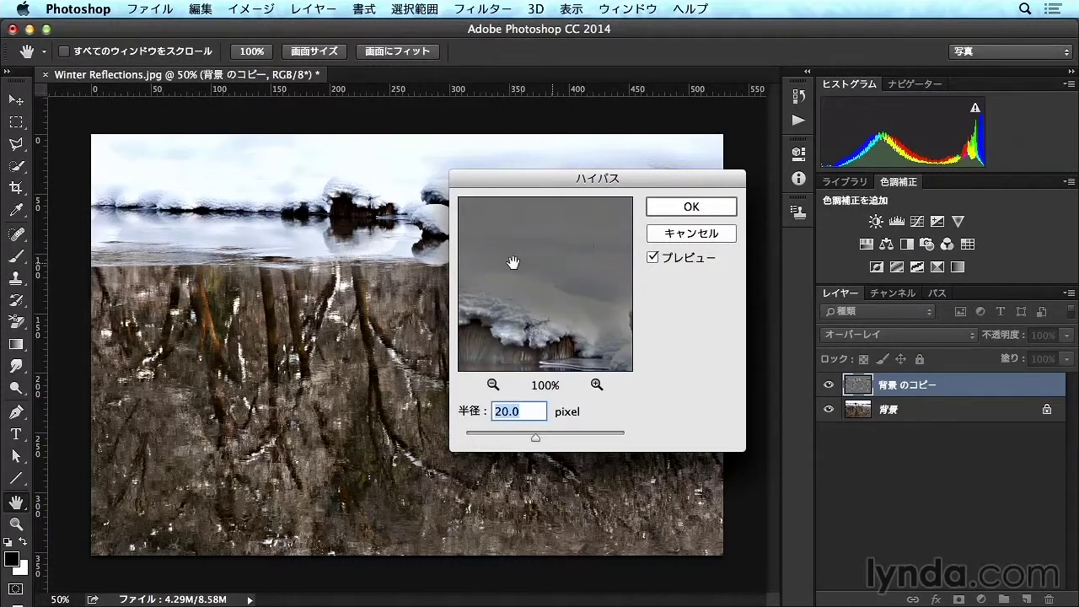
drag(517, 249, 620, 302)
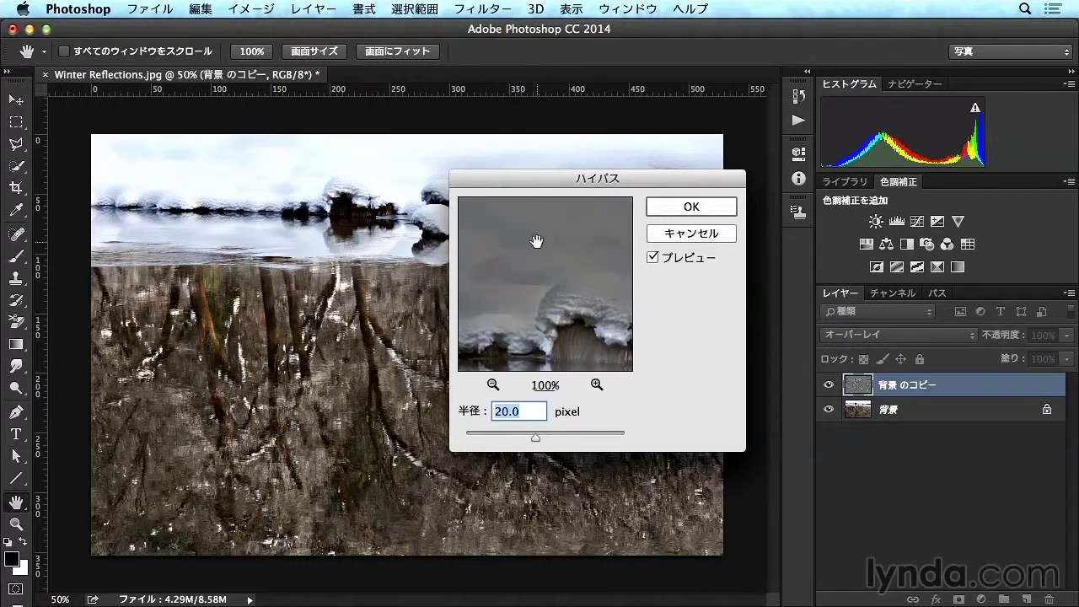
mouse_move(576, 327)
mouse_down()
mouse_move(582, 277)
mouse_move(602, 329)
mouse_move(562, 237)
mouse_up()
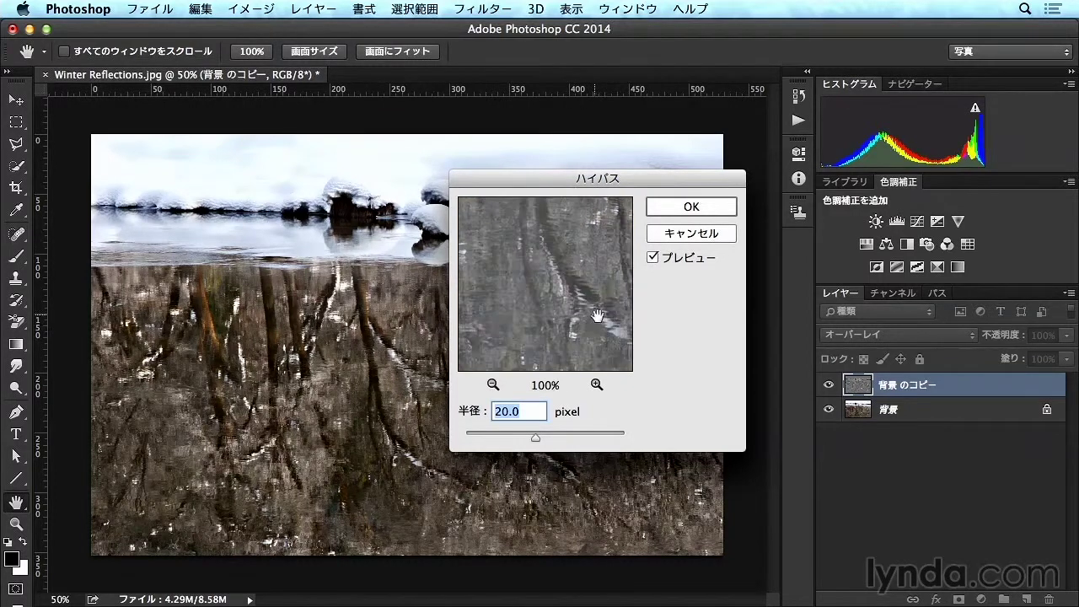
drag(563, 291, 460, 216)
drag(579, 318, 664, 287)
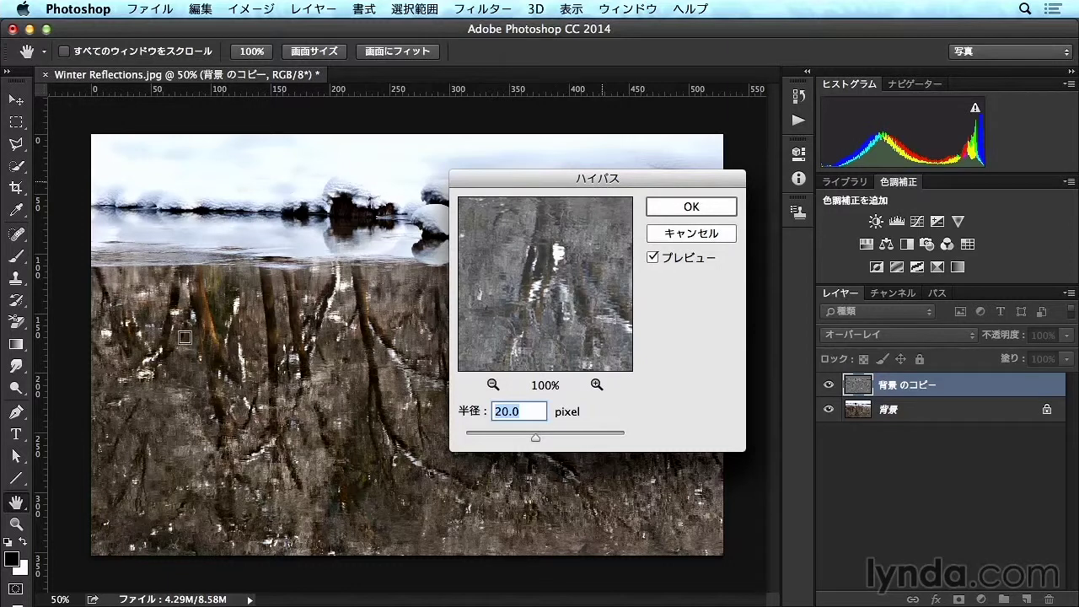
Step: Try High Pass radii of 5.4, 147.1 and 34.6 pixels, then apply it at 20 pixels
mouse_move(539, 434)
mouse_down()
mouse_move(508, 435)
mouse_move(540, 435)
mouse_up()
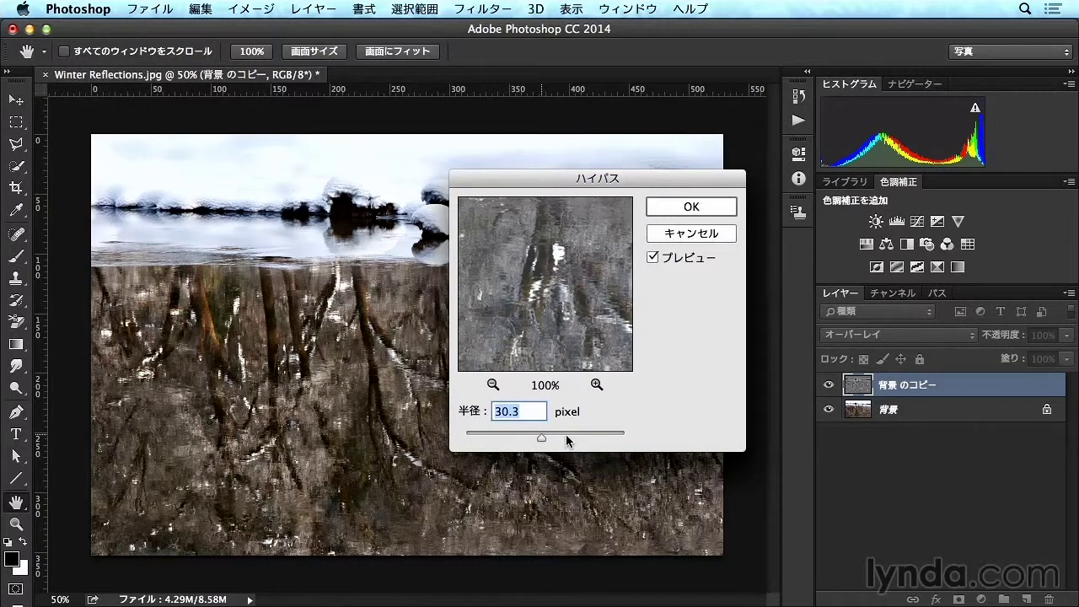
click(568, 437)
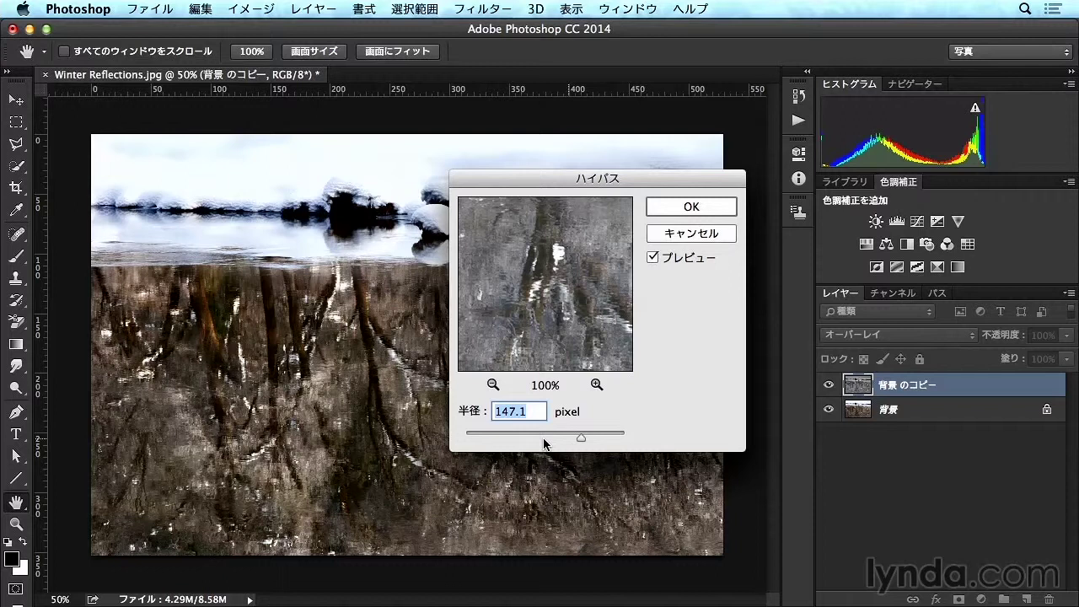
click(544, 440)
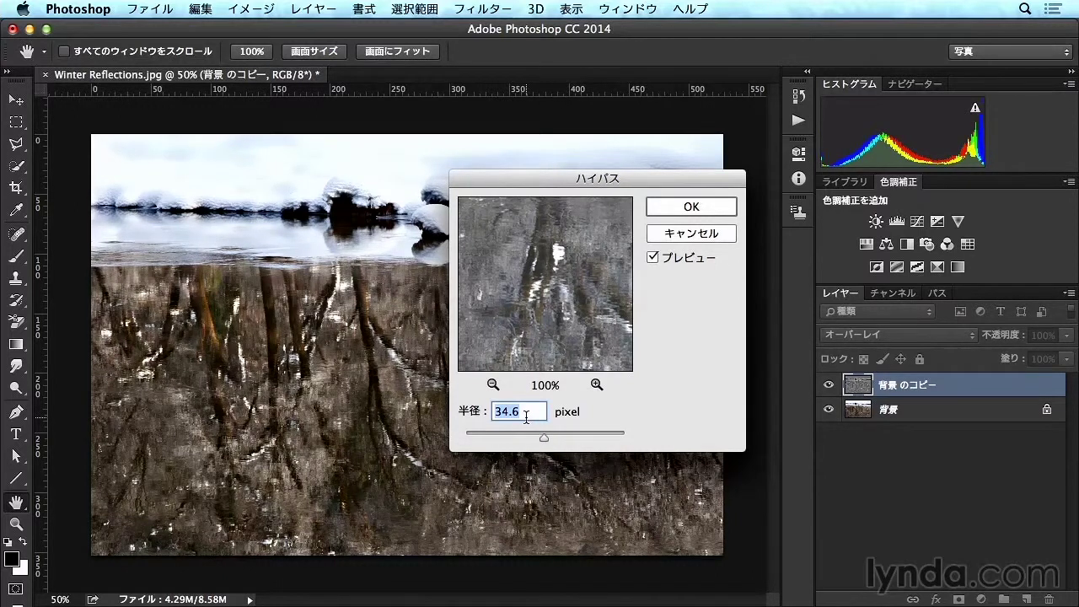
text(2)
text(0)
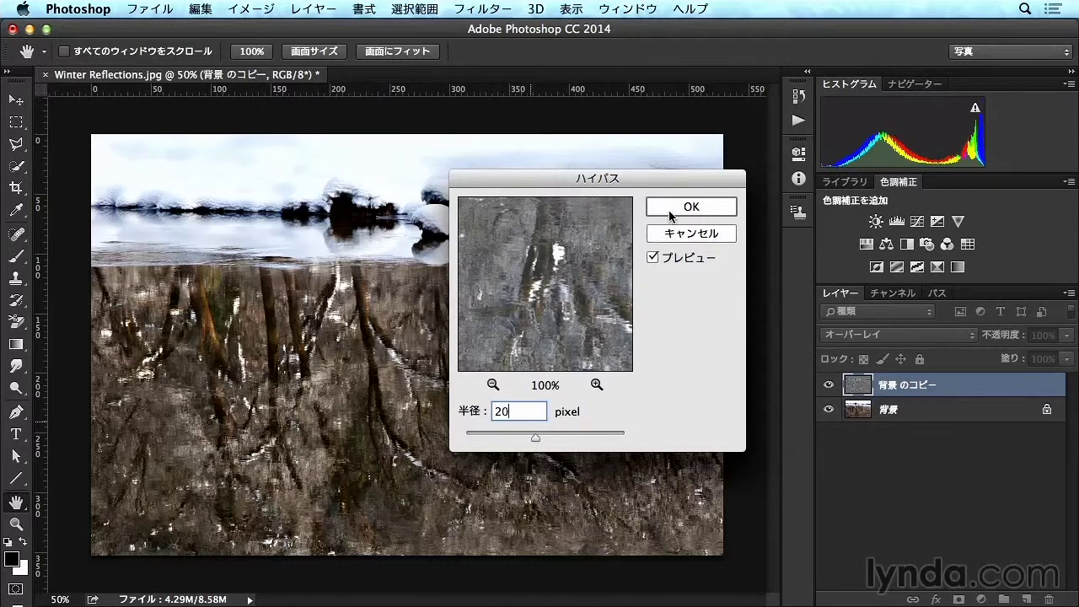
click(672, 209)
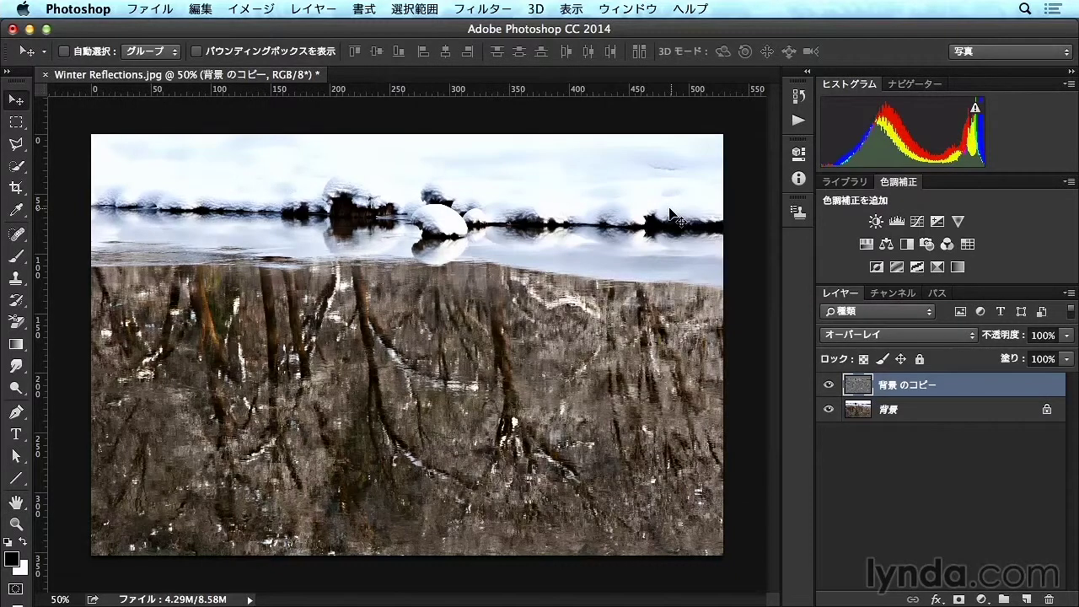
click(829, 387)
click(829, 387)
click(829, 387)
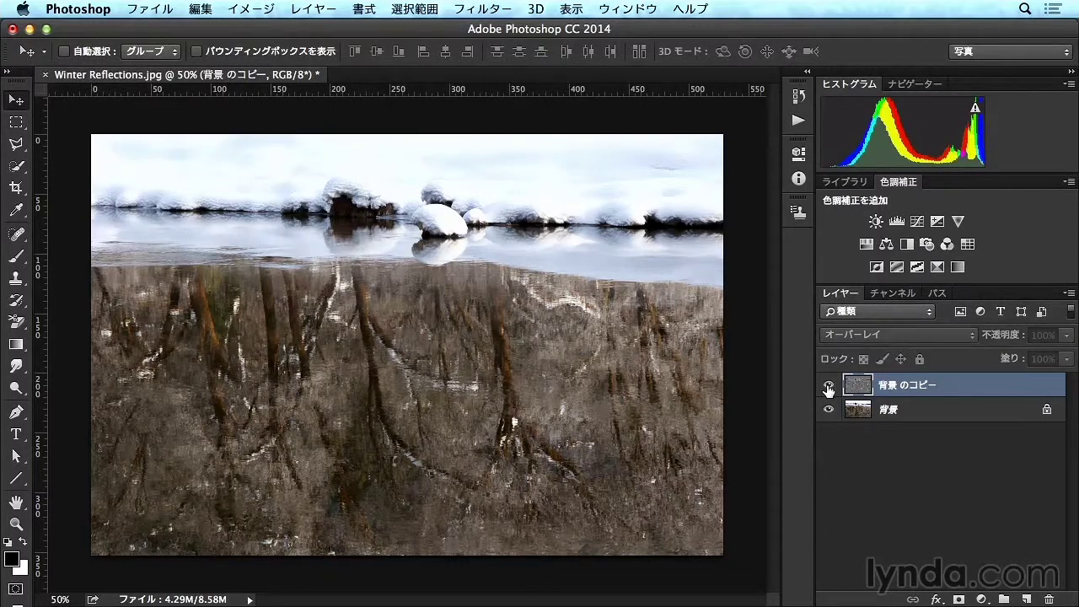
click(829, 387)
click(829, 387)
click(829, 388)
click(829, 387)
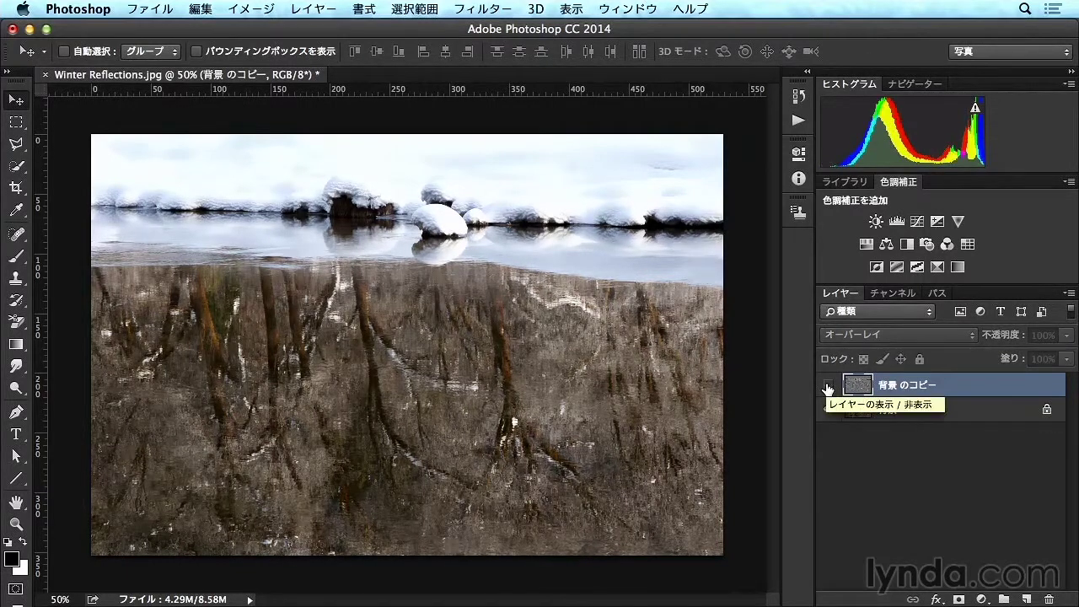
click(829, 387)
click(829, 387)
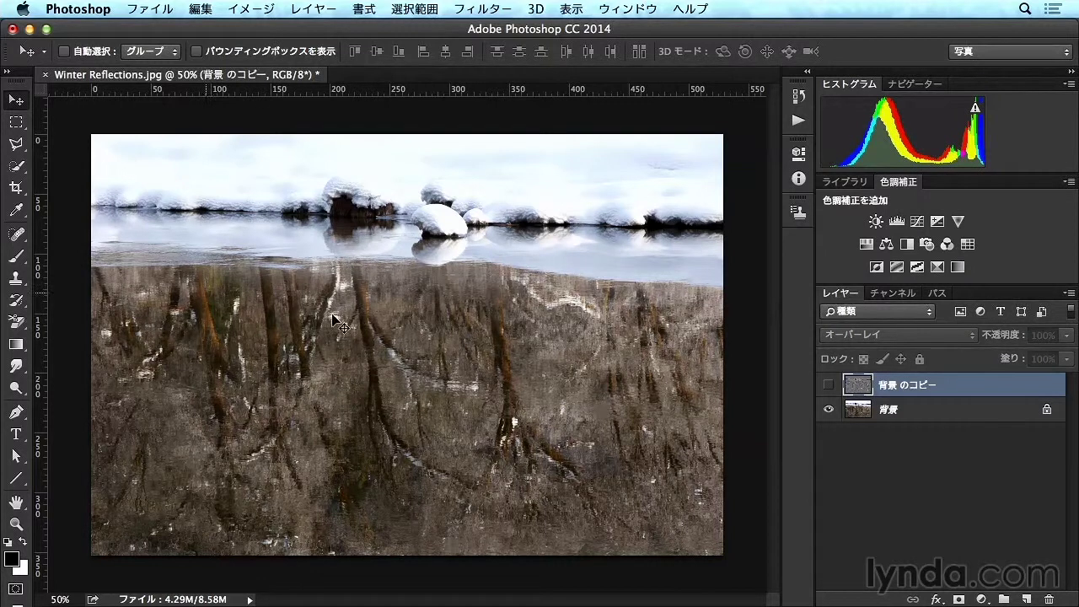
click(829, 387)
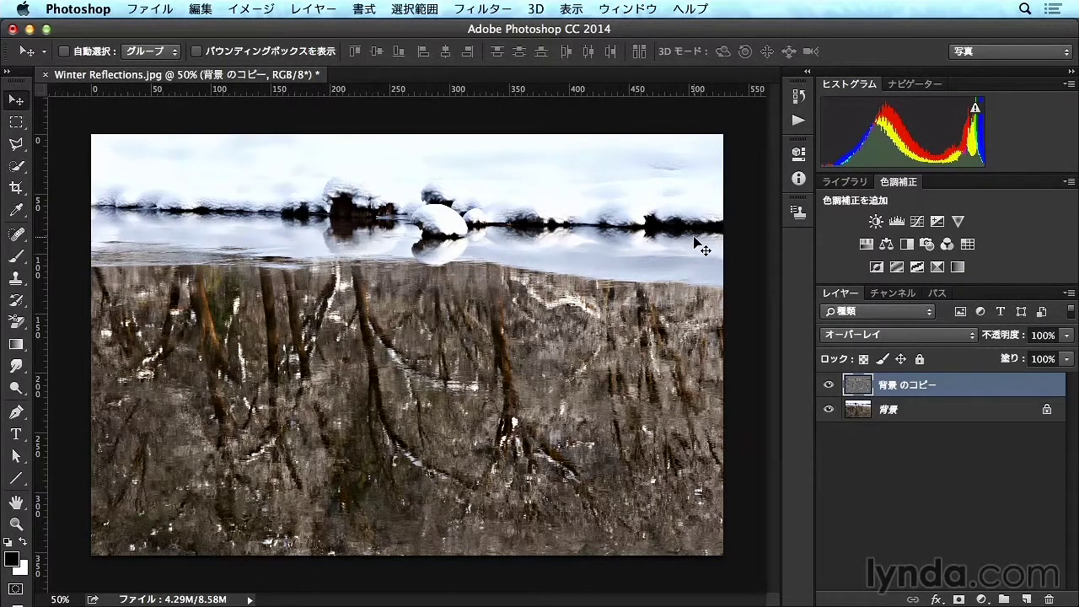
click(829, 387)
click(829, 387)
click(829, 387)
click(829, 387)
click(829, 387)
click(829, 387)
Step: Lower the Overlay copy layer's opacity to about 48%, then flick it off and on to compare
click(1064, 338)
drag(1064, 356, 996, 363)
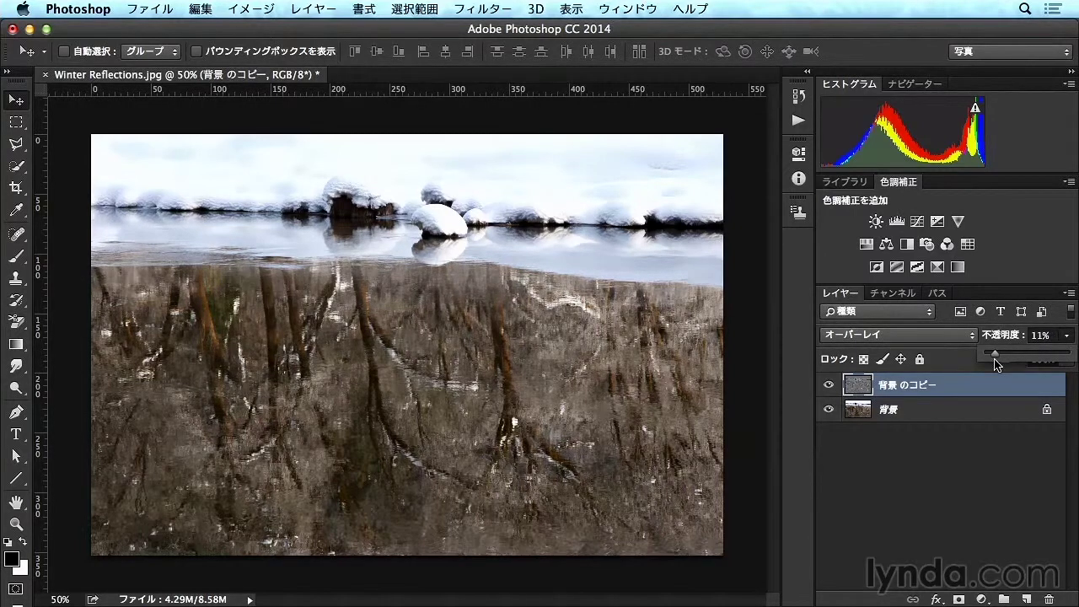
mouse_move(995, 363)
mouse_down()
mouse_move(1069, 365)
mouse_move(1054, 366)
mouse_up()
drag(1052, 365, 1027, 376)
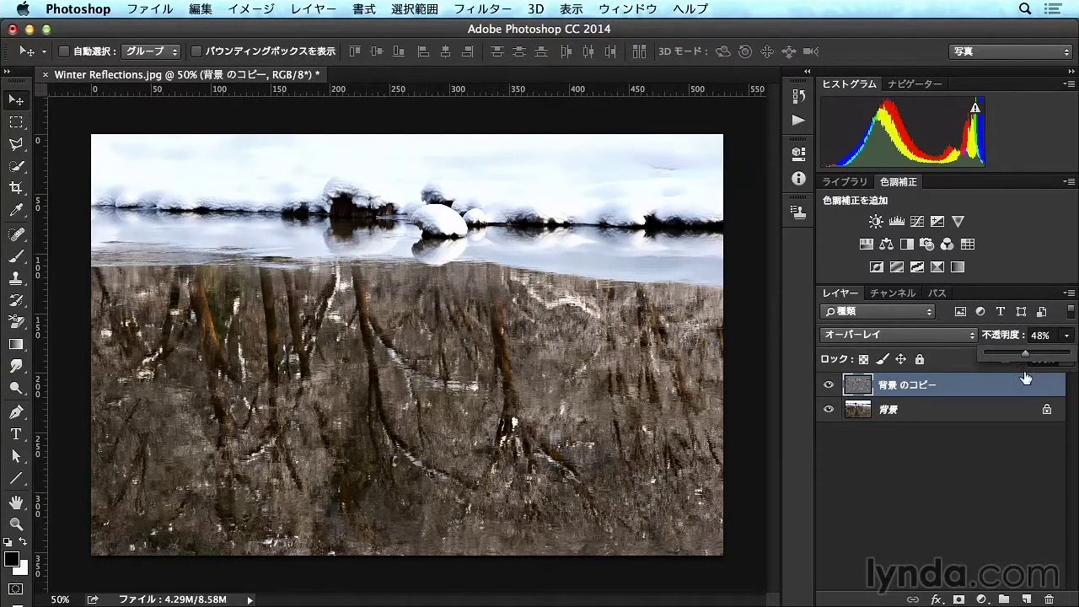
click(869, 411)
click(829, 386)
click(830, 387)
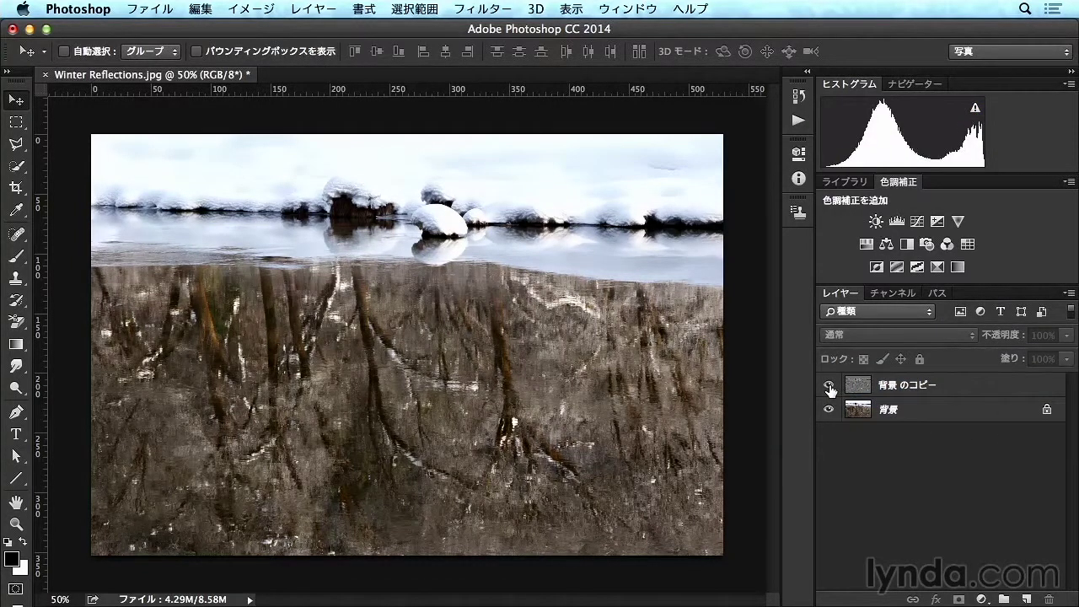